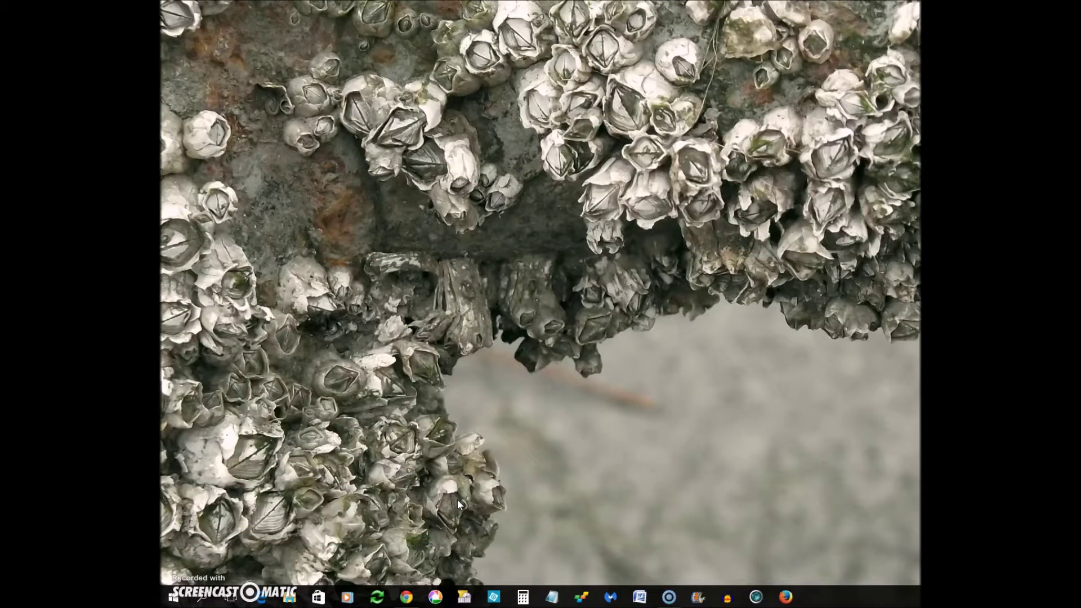
Step: Search Windows for "defrag" and launch Defragment and Optimise Drives
click(435, 487)
click(220, 598)
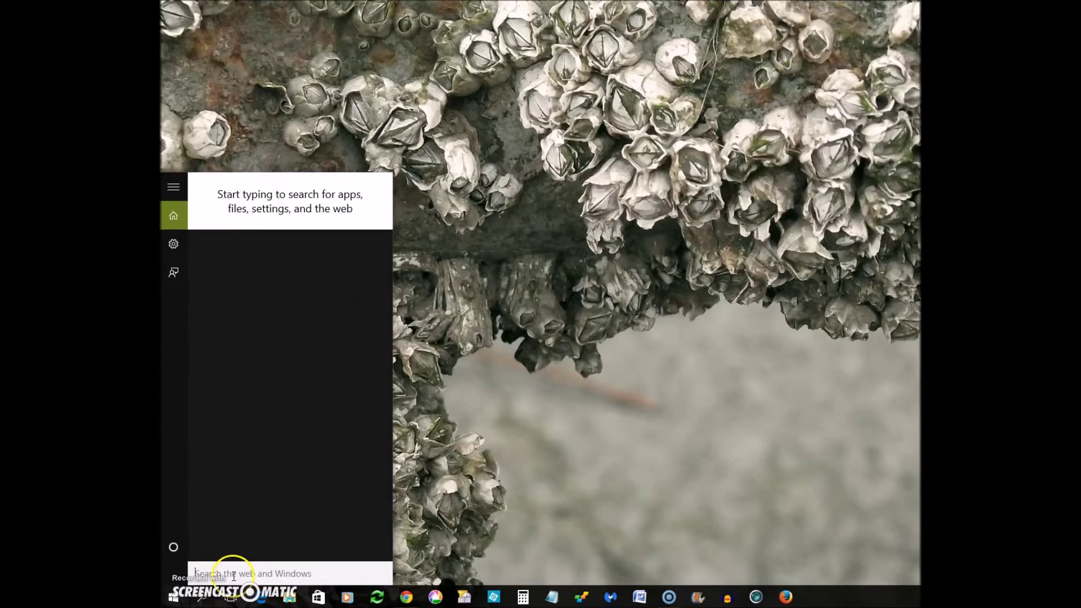
text(df)
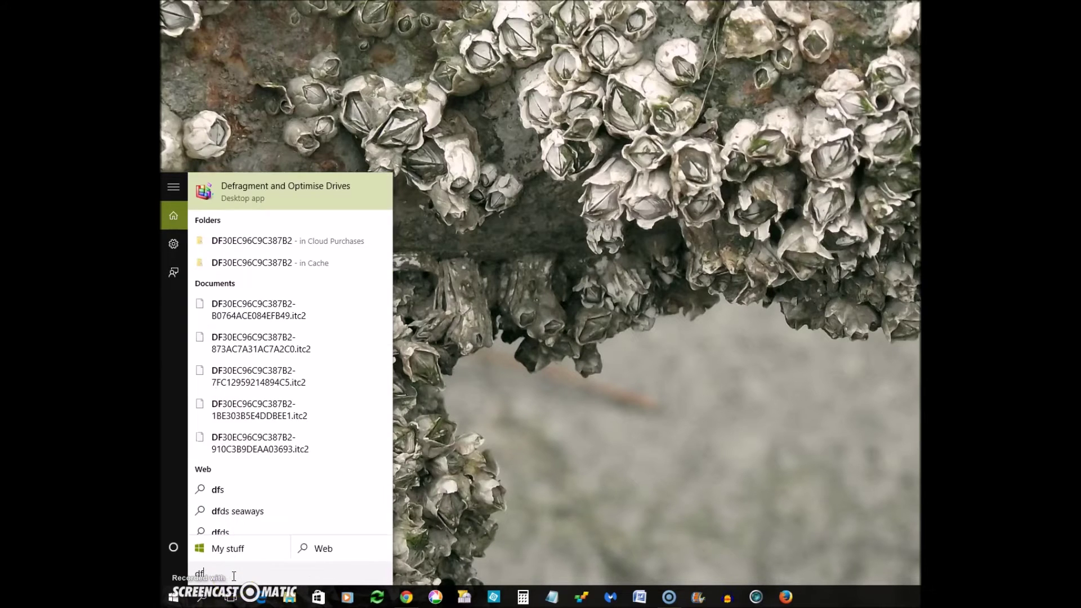
key(BackSpace)
text(efrag)
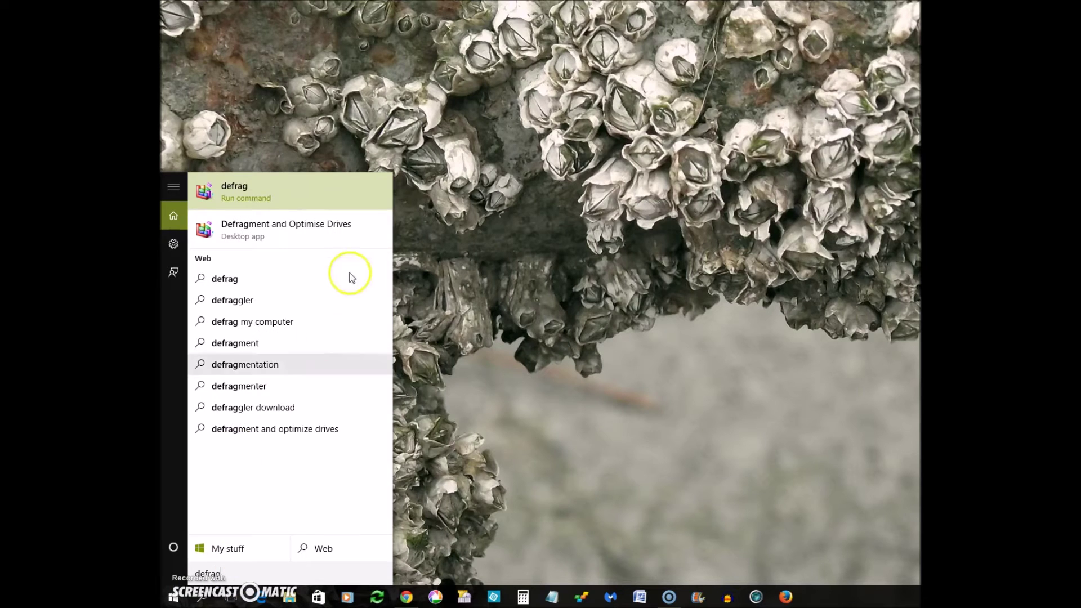
click(279, 229)
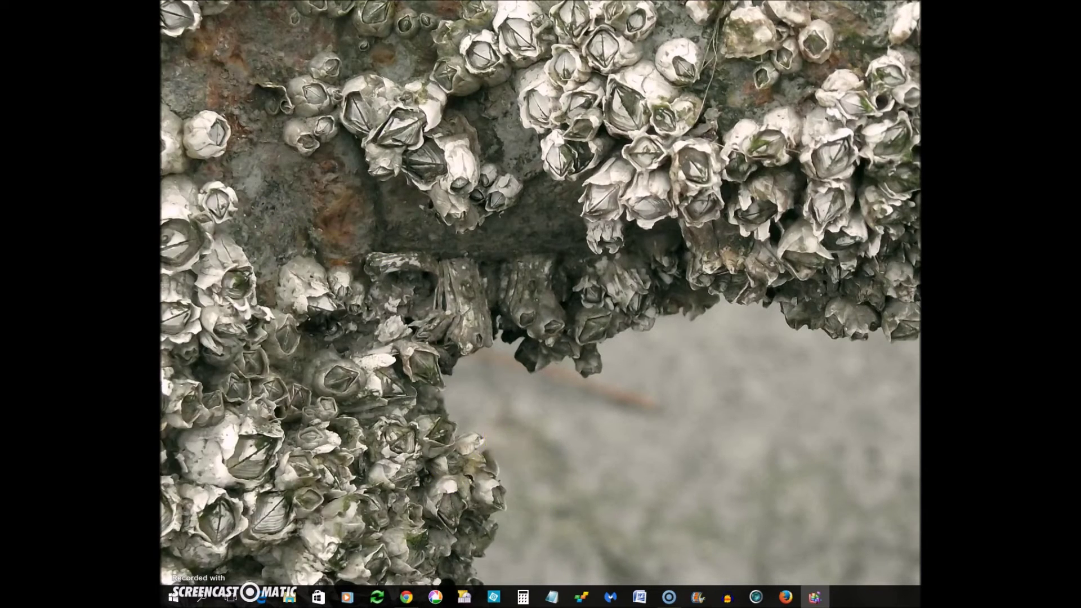
Step: Move the Optimise Drives window right, review the drives, then close it
drag(245, 169, 403, 169)
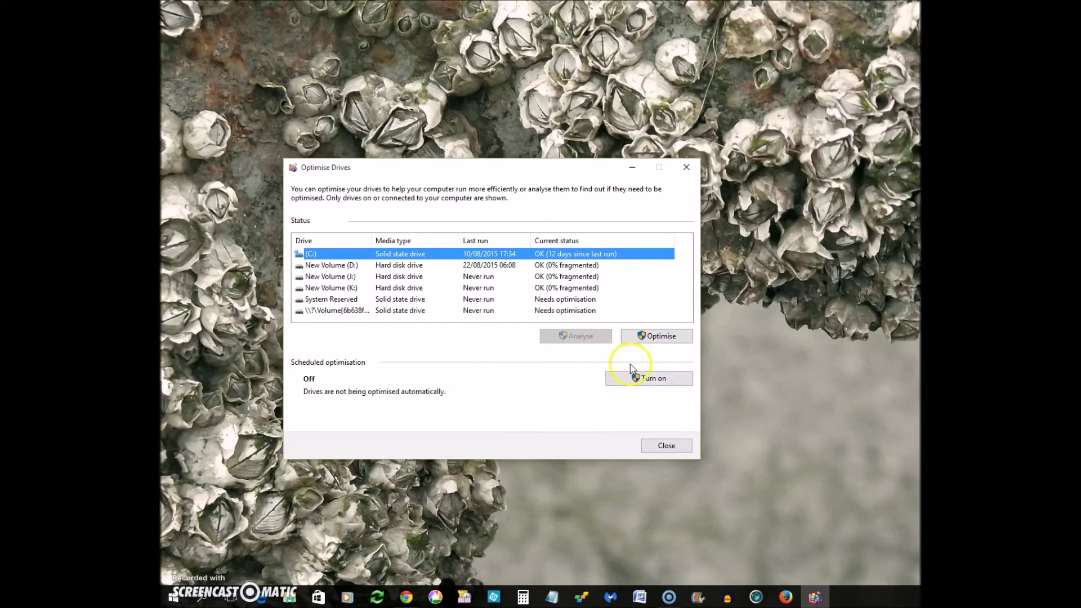
click(663, 445)
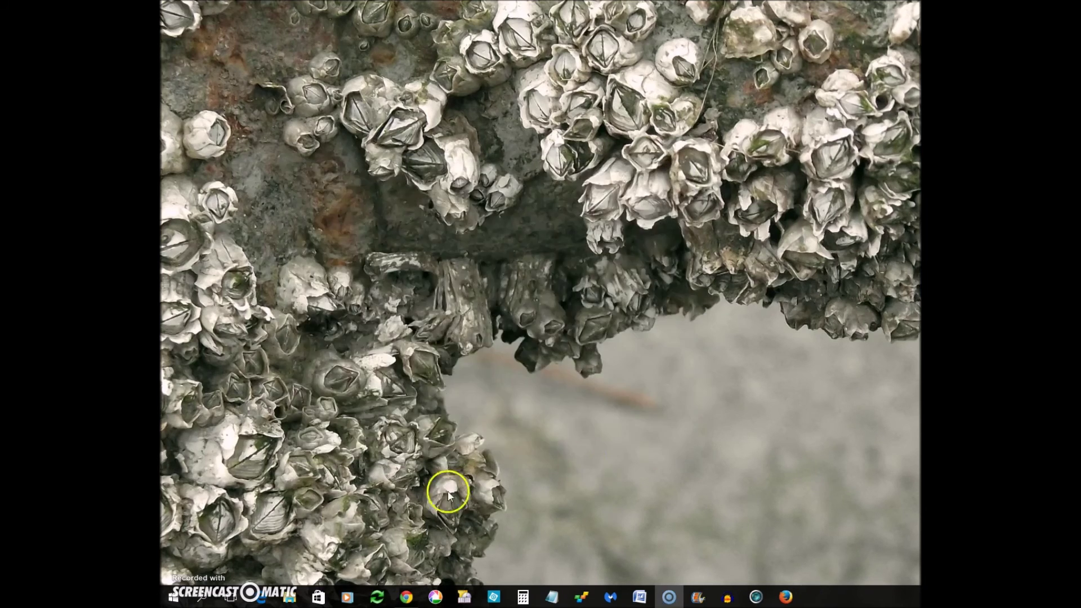